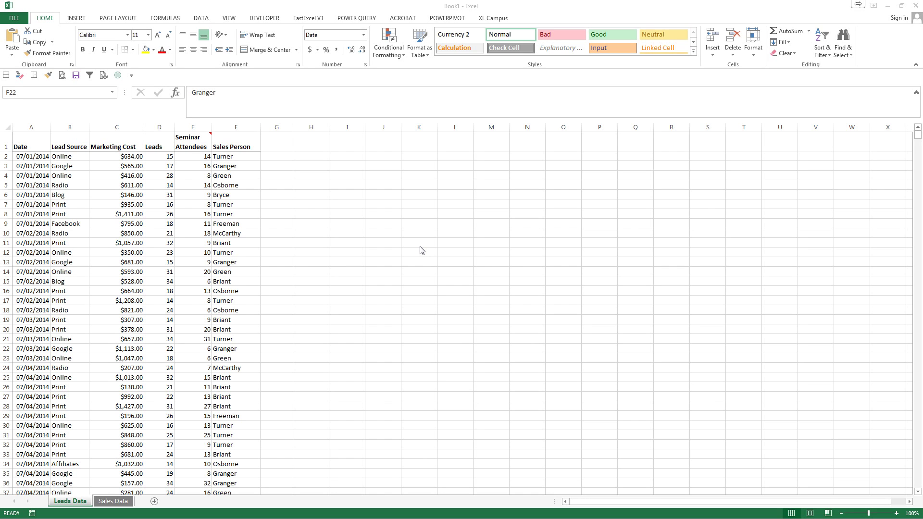
# - Flip between the Leads Data and Sales Data sheets to compare their records, ending on Sales Data
pyautogui.click(114, 503)
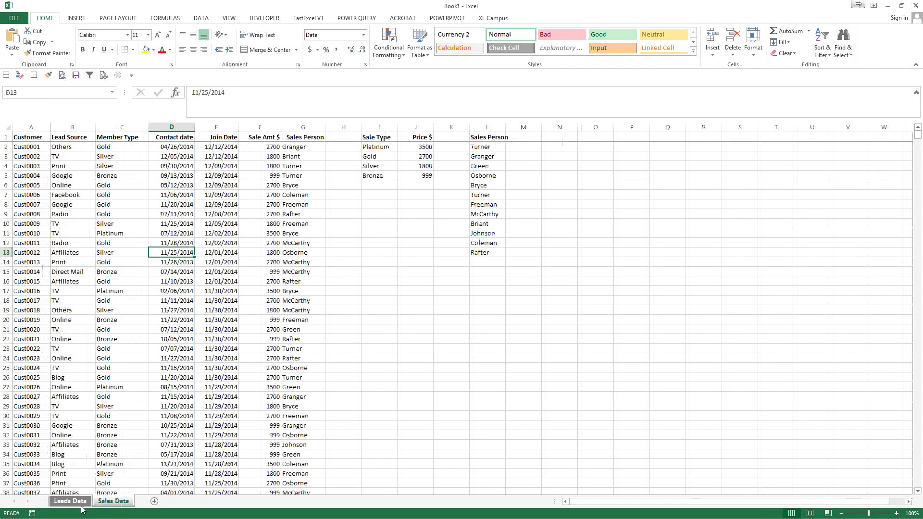
pyautogui.click(80, 503)
pyautogui.click(118, 503)
pyautogui.click(74, 503)
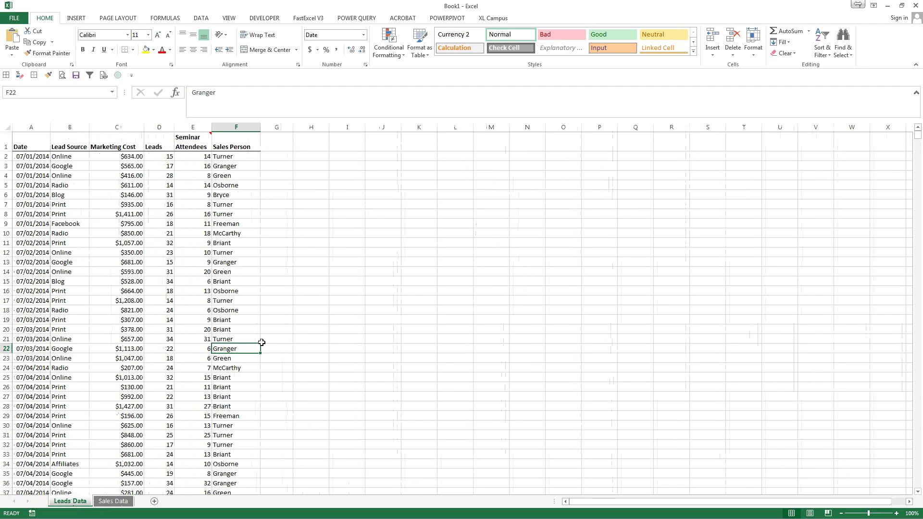
pyautogui.click(113, 501)
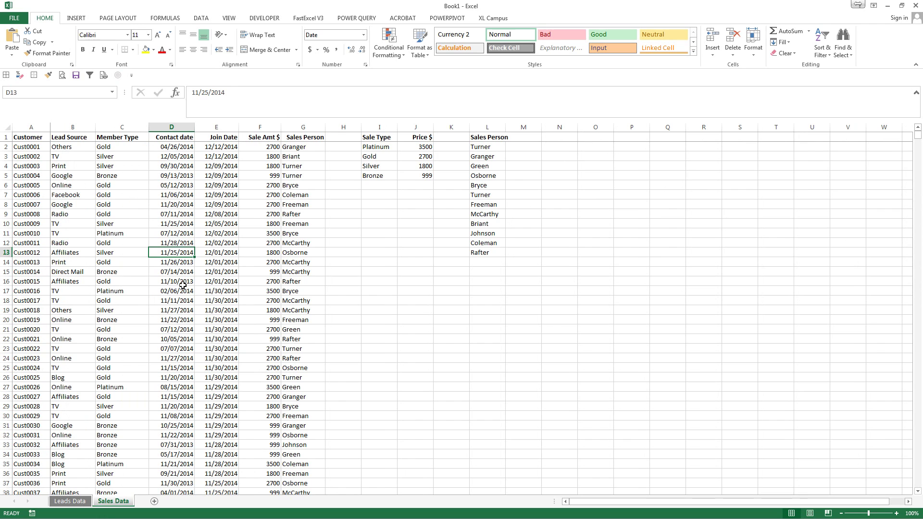
pyautogui.click(77, 501)
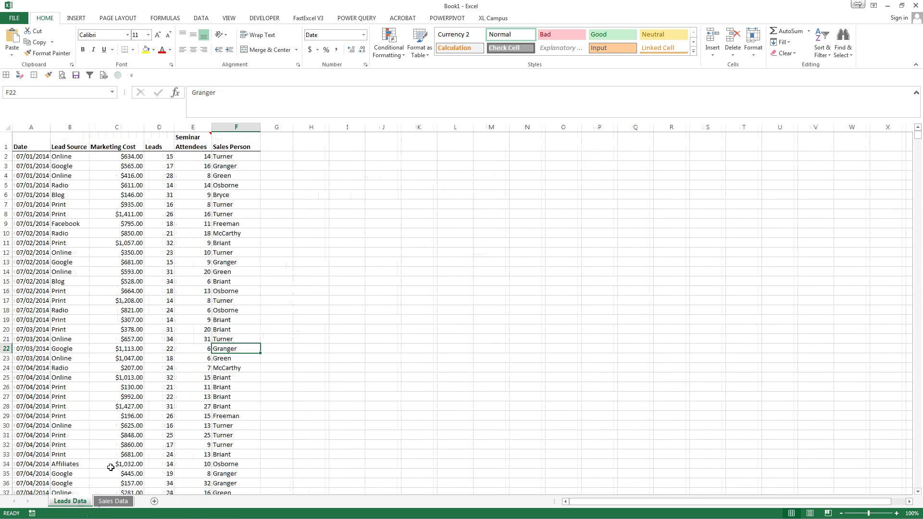
pyautogui.click(133, 327)
pyautogui.click(114, 502)
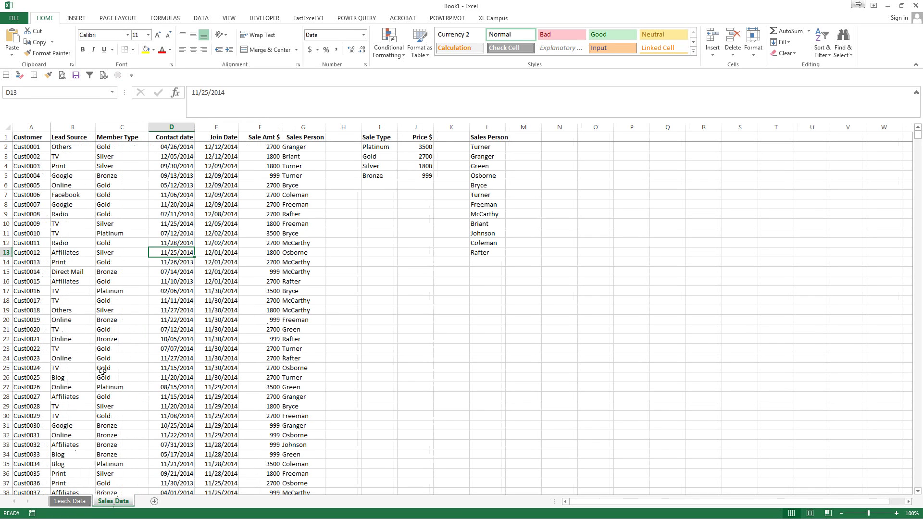
pyautogui.click(81, 502)
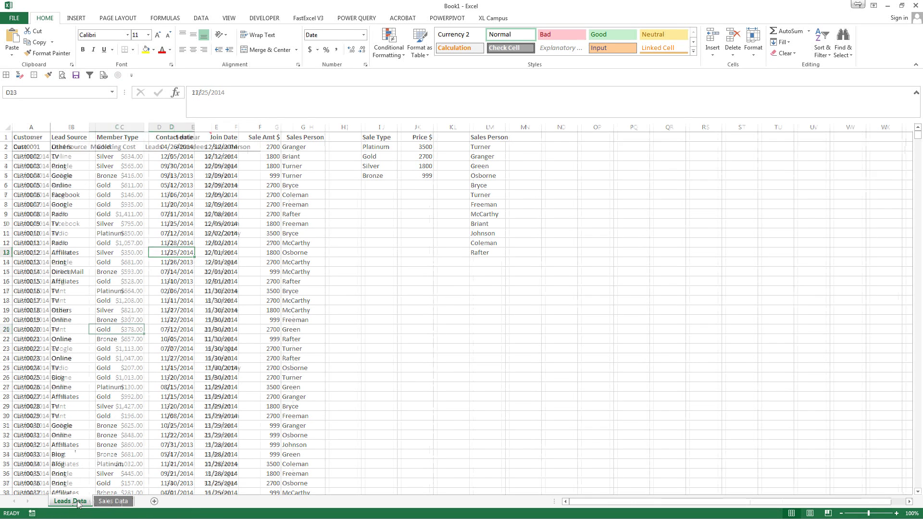
pyautogui.click(127, 503)
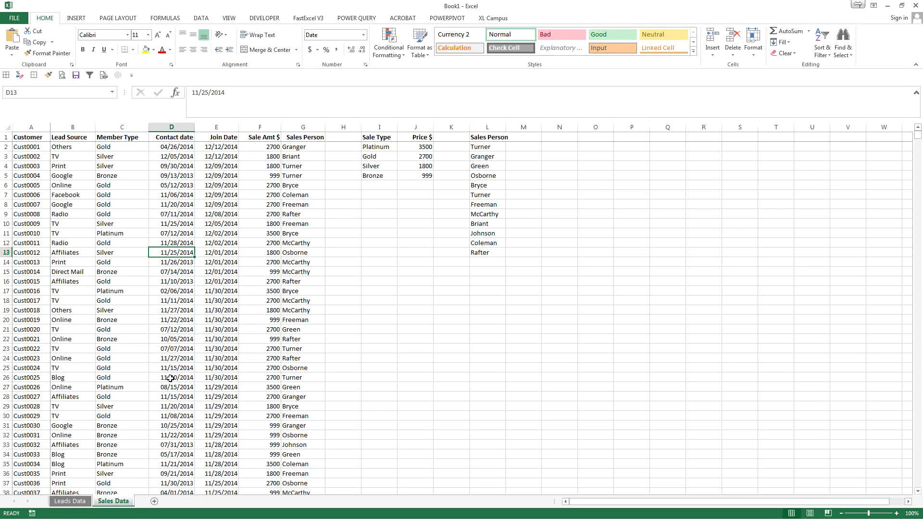
# - Enable the Power View add-in from the COM Add-ins list in Excel Options
pyautogui.click(449, 19)
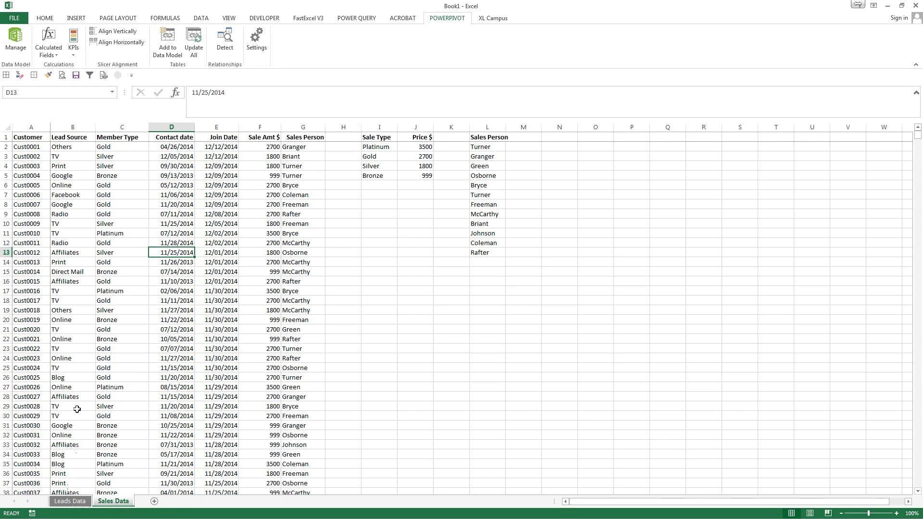
pyautogui.click(43, 232)
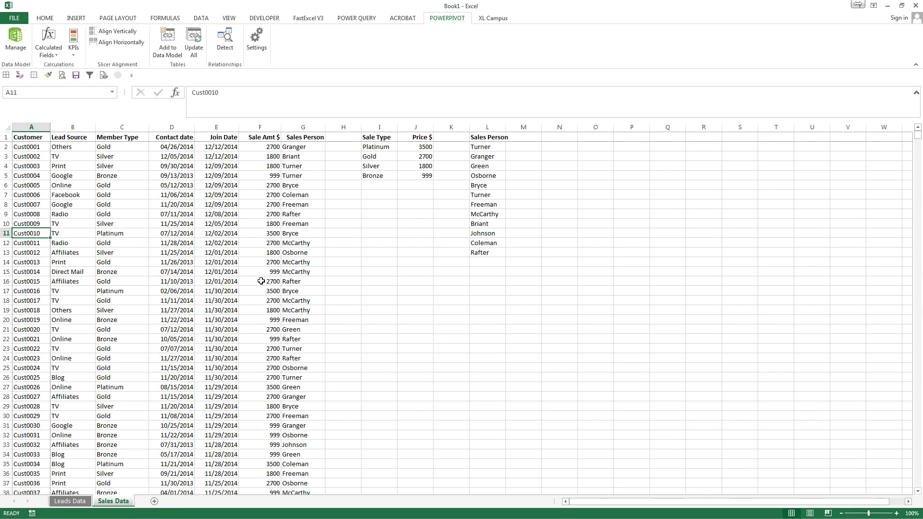
pyautogui.click(1, 20)
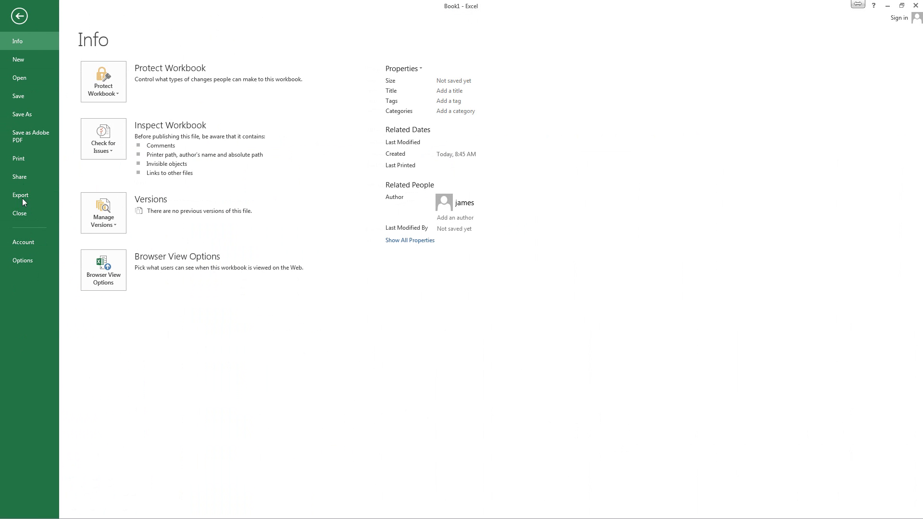
pyautogui.click(37, 263)
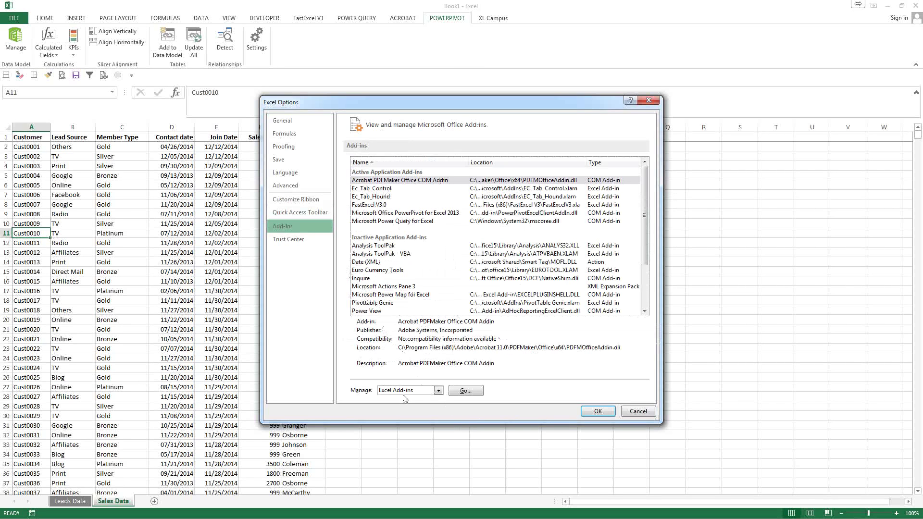
pyautogui.click(439, 390)
pyautogui.click(397, 409)
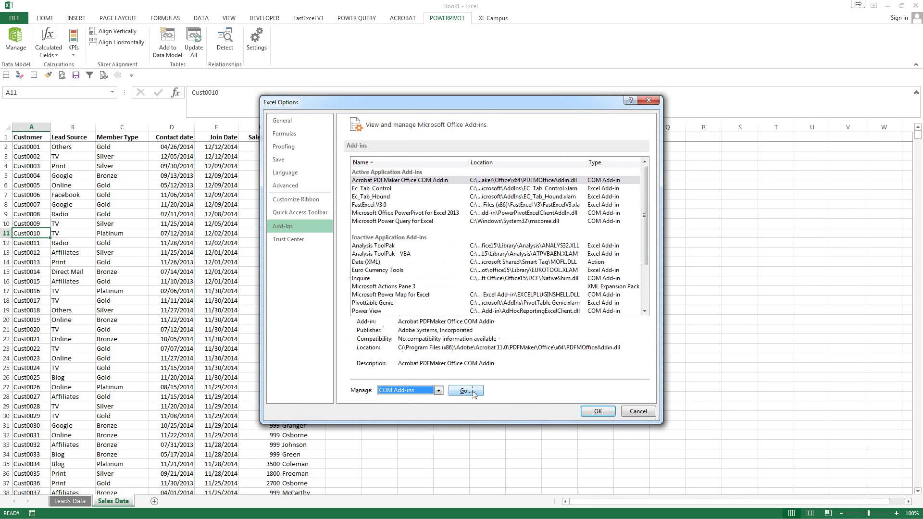
pyautogui.click(466, 390)
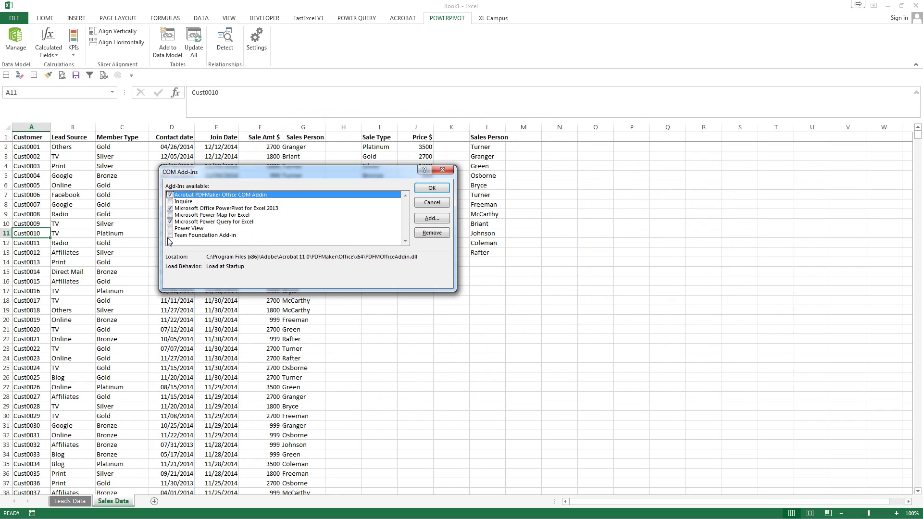
pyautogui.click(171, 229)
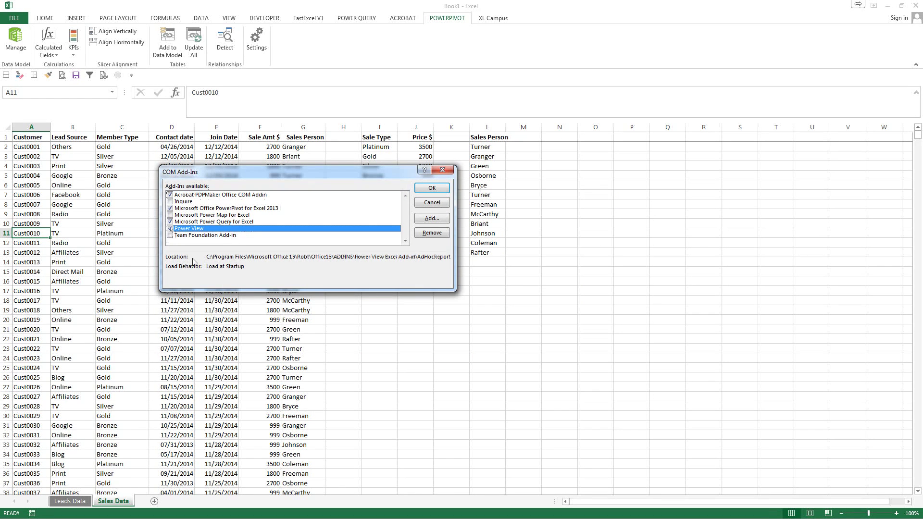
pyautogui.click(431, 188)
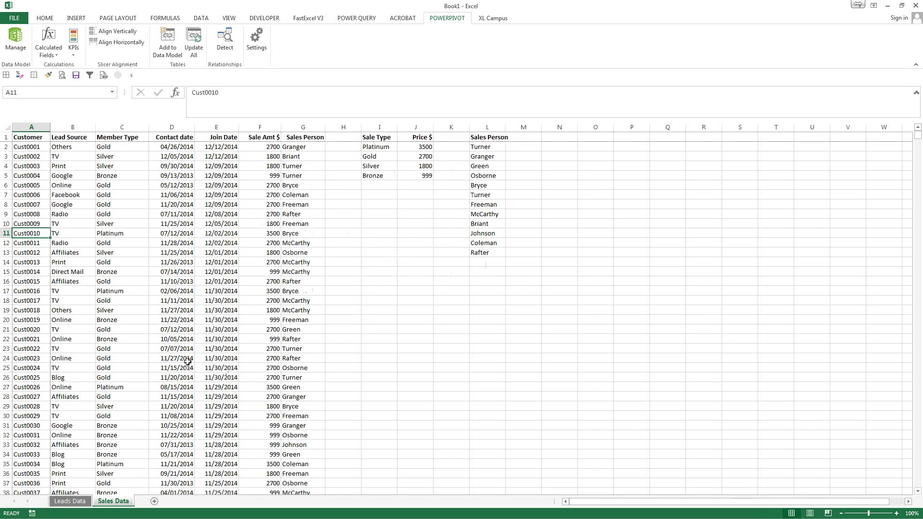
# - Inspect the empty Power Pivot window, then begin adding the Sales Data range A1:G2274 to the data model
pyautogui.click(208, 311)
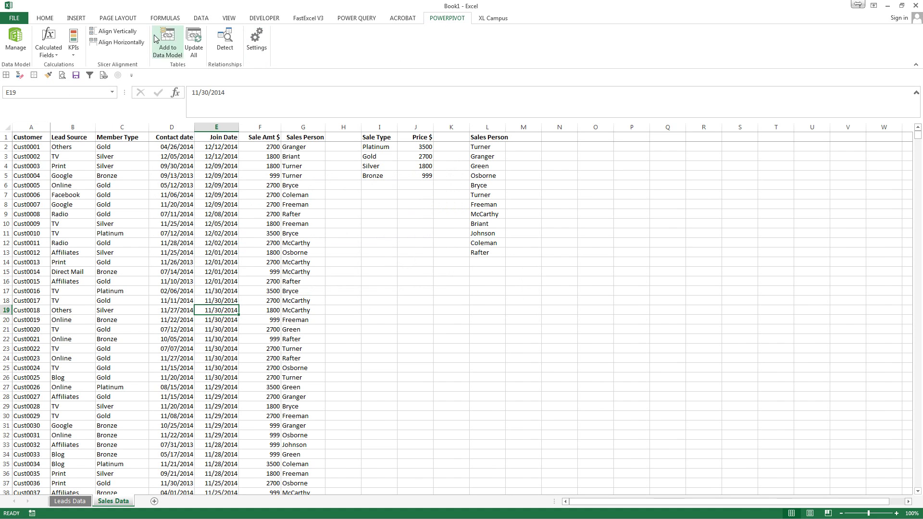
pyautogui.click(15, 42)
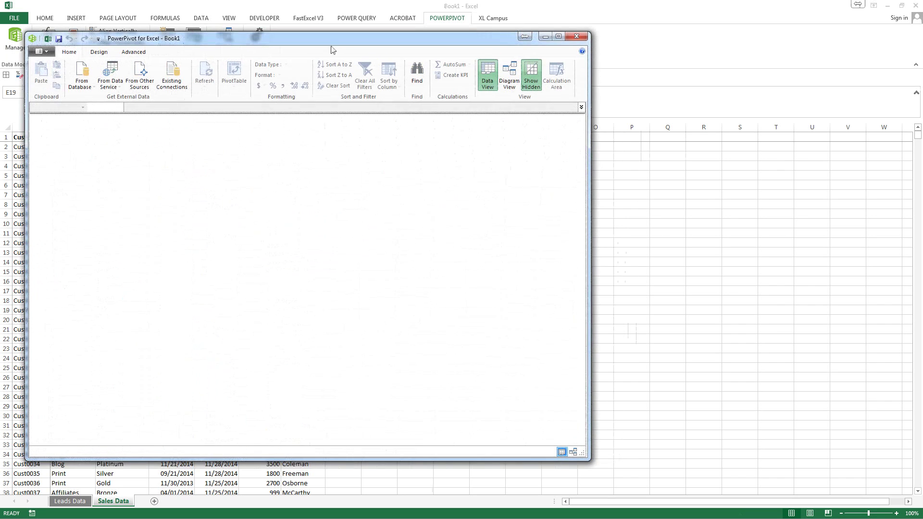
pyautogui.moveTo(277, 46); pyautogui.dragTo(707, 58)
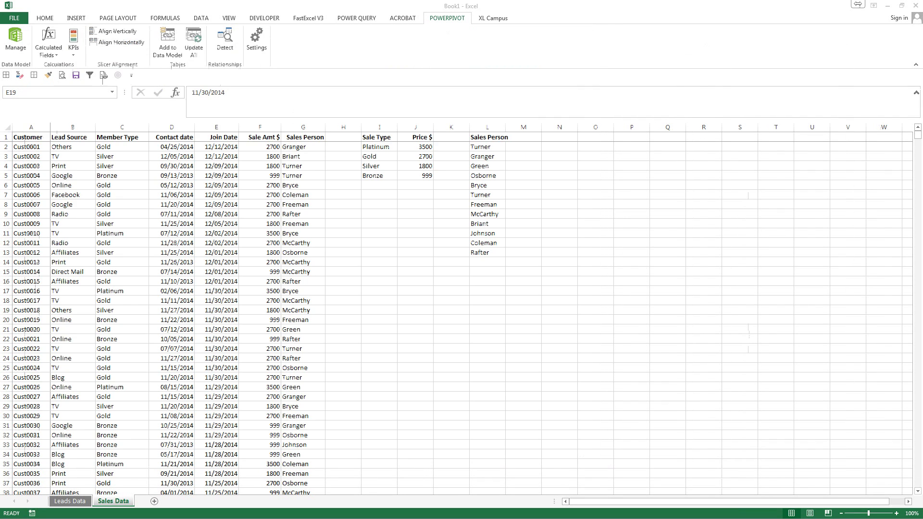
pyautogui.click(168, 52)
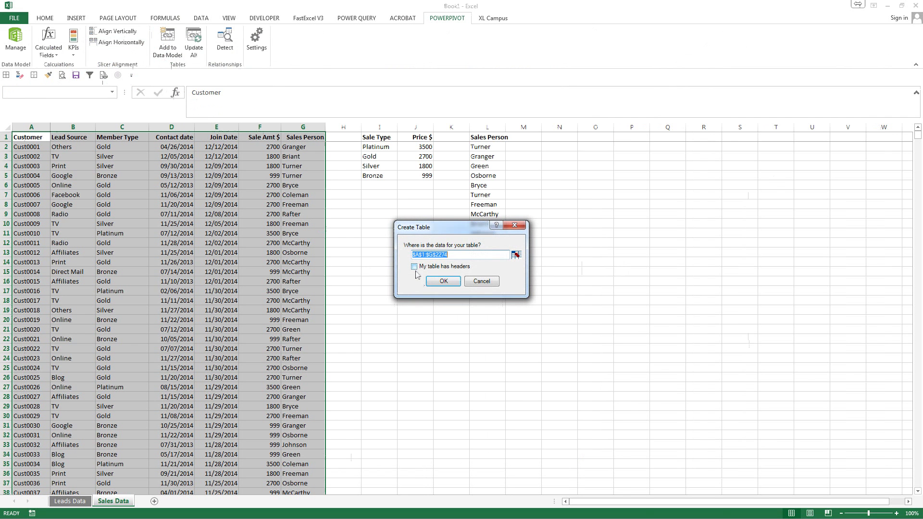
# - Confirm the Create Table dialog so the sales range becomes a banded table with headers
pyautogui.click(443, 282)
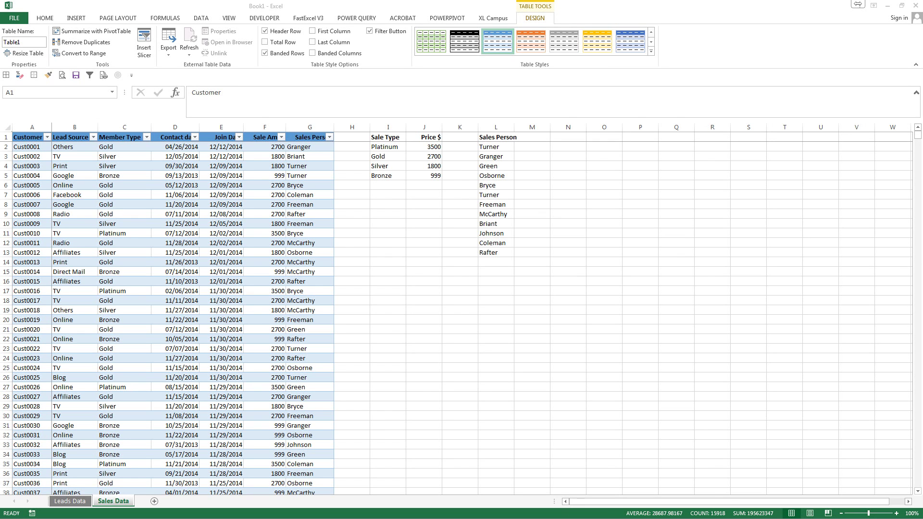
pyautogui.click(217, 206)
pyautogui.hotkey('ctrl', 'shift', 'Down')
pyautogui.click(217, 206)
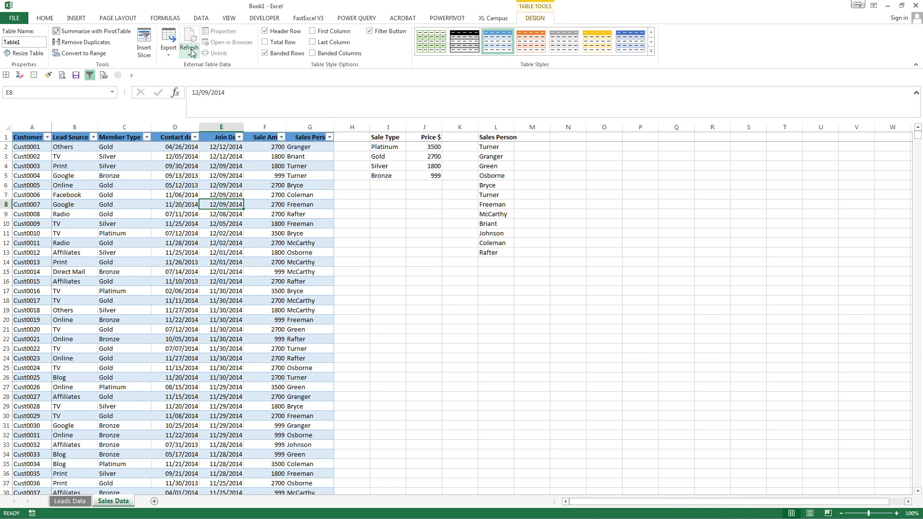
# - Rename the sales table from Table1 to SalesT
pyautogui.click(26, 42)
pyautogui.press('BackSpace')
pyautogui.write('SalesT')
pyautogui.click(400, 164)
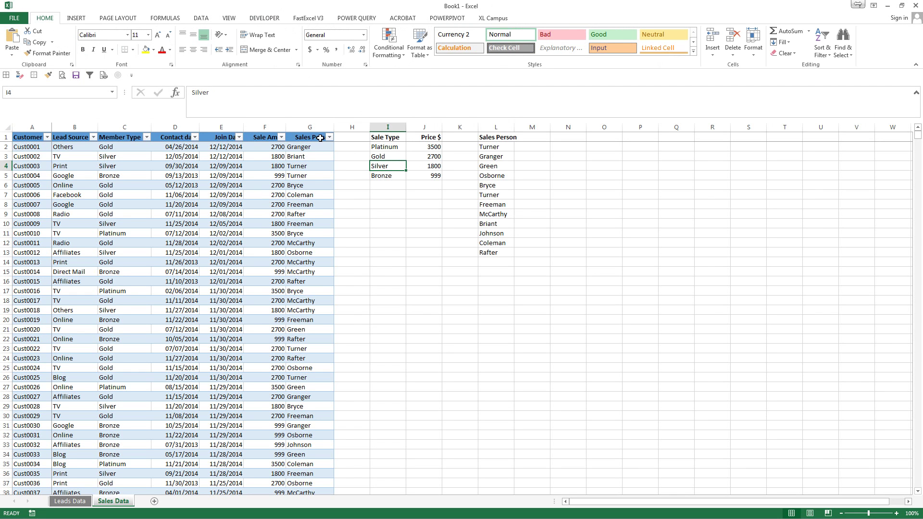
# - Turn the Sale Type price list (I1:J5) into a table named SalesType
pyautogui.hotkey('ctrl', 't')
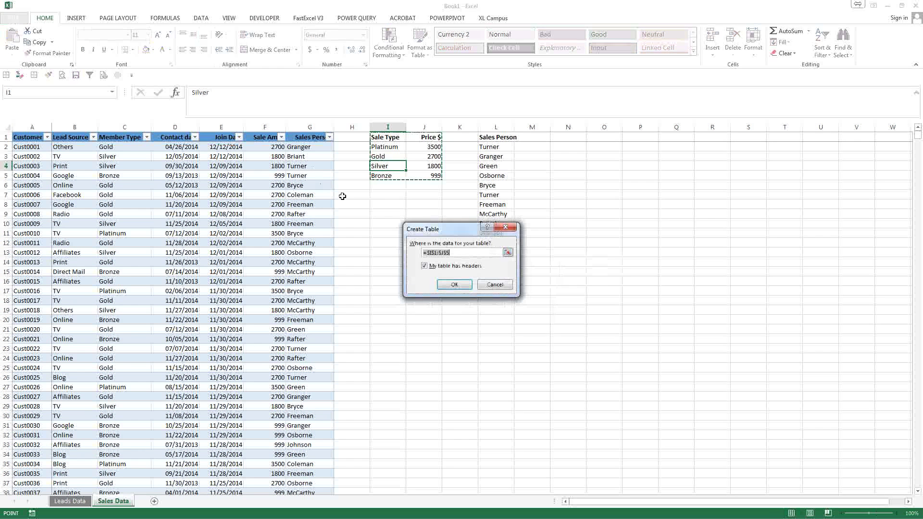
pyautogui.click(454, 285)
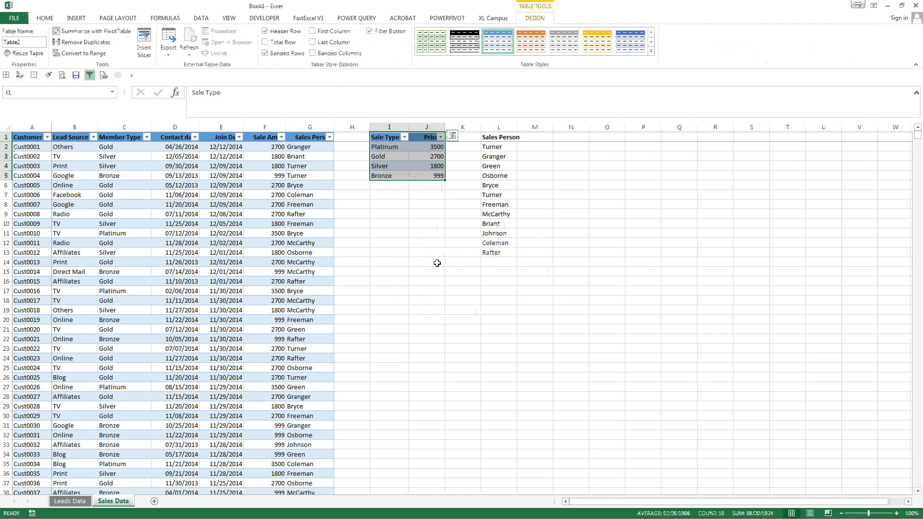
pyautogui.click(35, 41)
pyautogui.write('S')
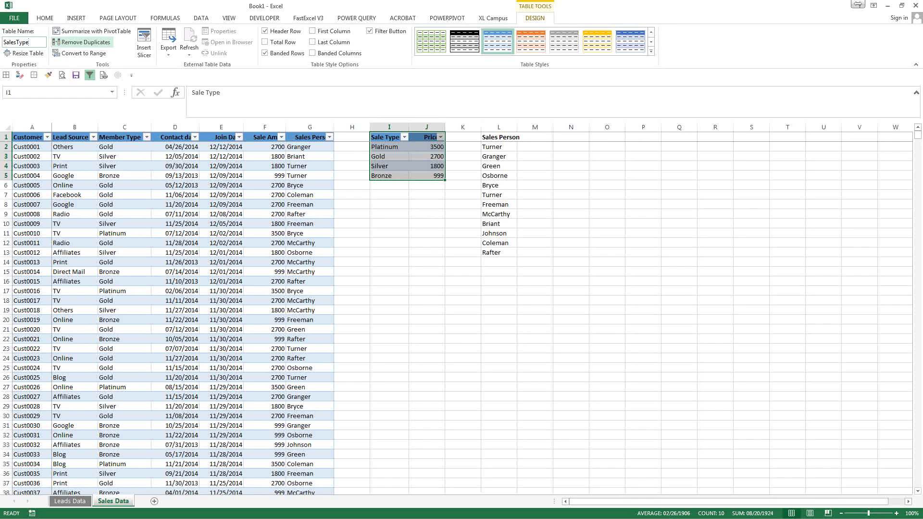
# - Turn the Sales Person list (L1:L13) into a table named SalesPeople
pyautogui.click(500, 176)
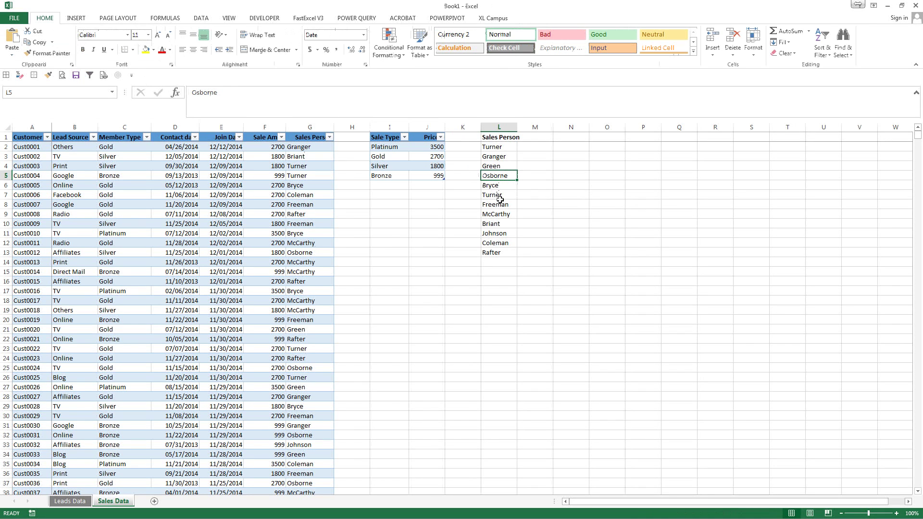
pyautogui.hotkey('ctrl', 't')
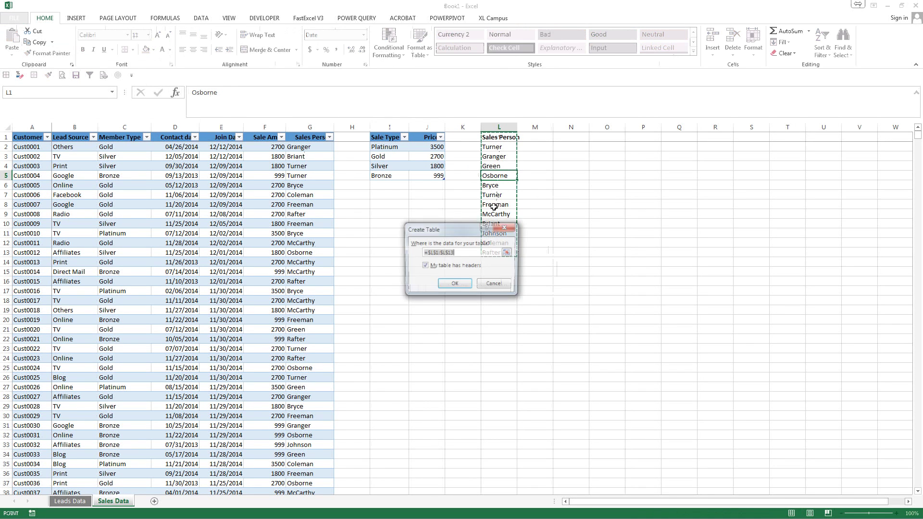
pyautogui.click(454, 284)
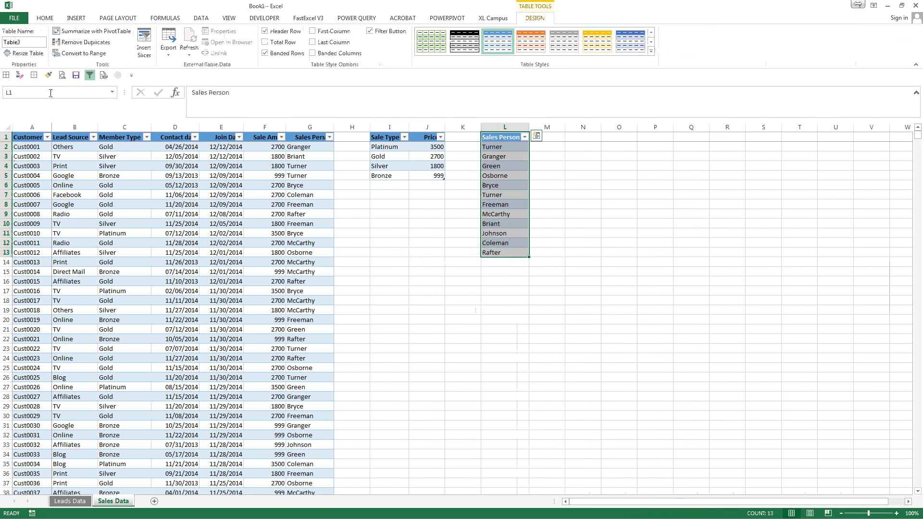
pyautogui.click(32, 44)
pyautogui.write('Sal')
# - Convert the Leads Data records into a table with headers named LeadsT
pyautogui.click(70, 502)
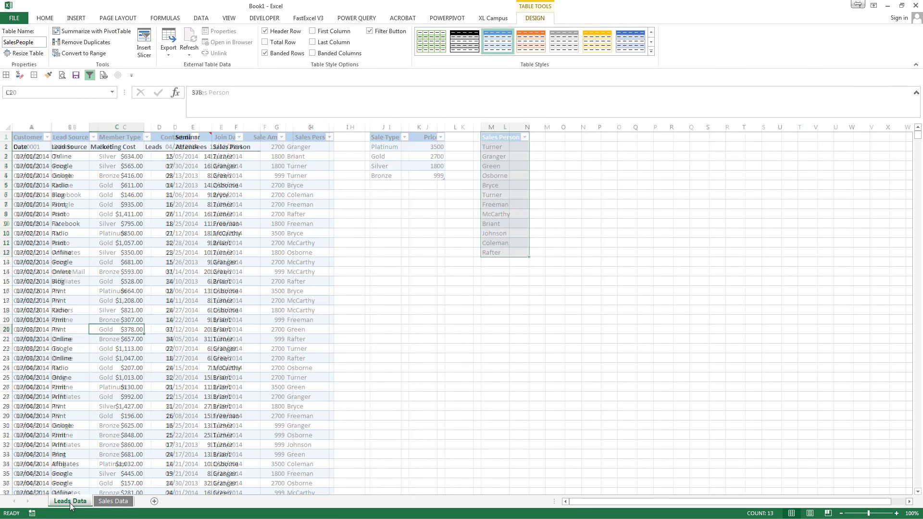
pyautogui.click(77, 368)
pyautogui.hotkey('ctrl', 't')
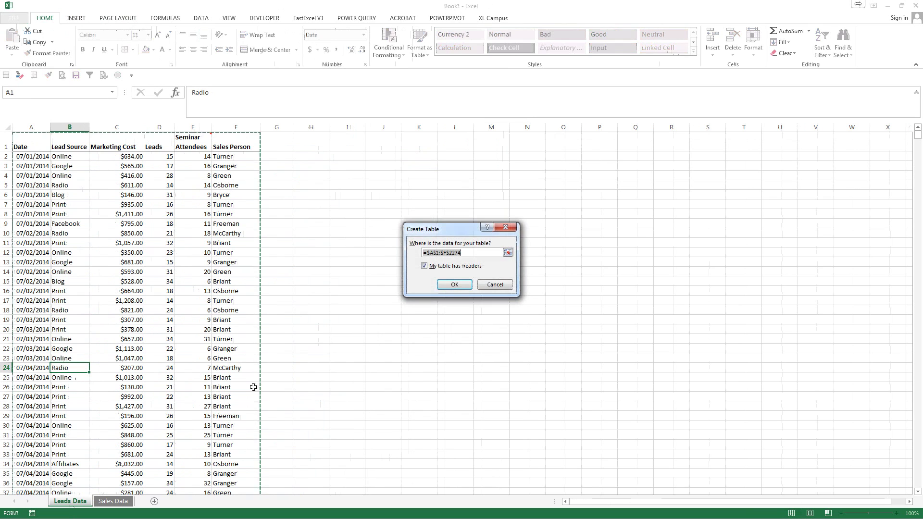
pyautogui.click(455, 285)
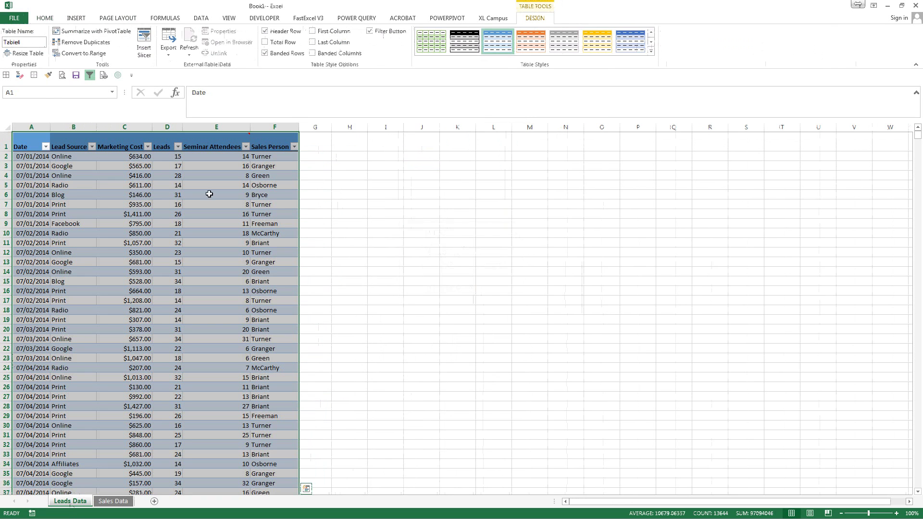
pyautogui.click(33, 42)
pyautogui.write('LeadsT')
pyautogui.click(66, 281)
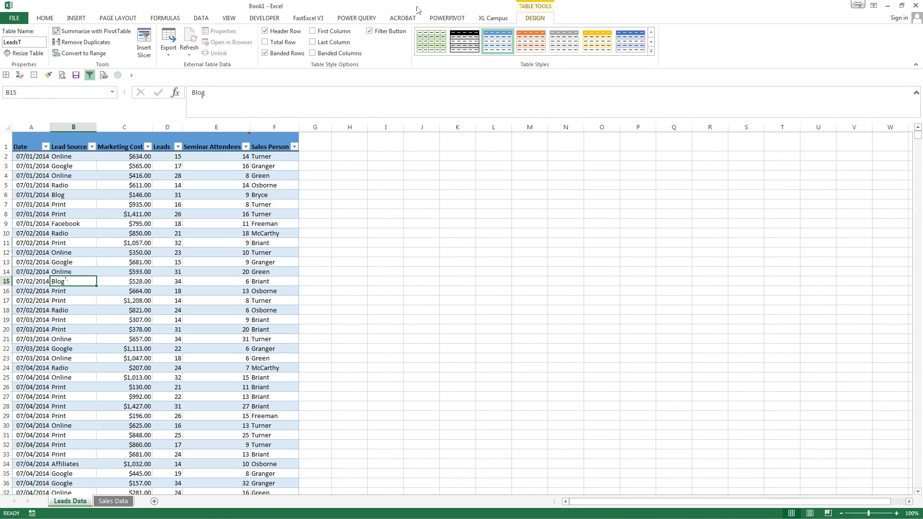
pyautogui.click(458, 18)
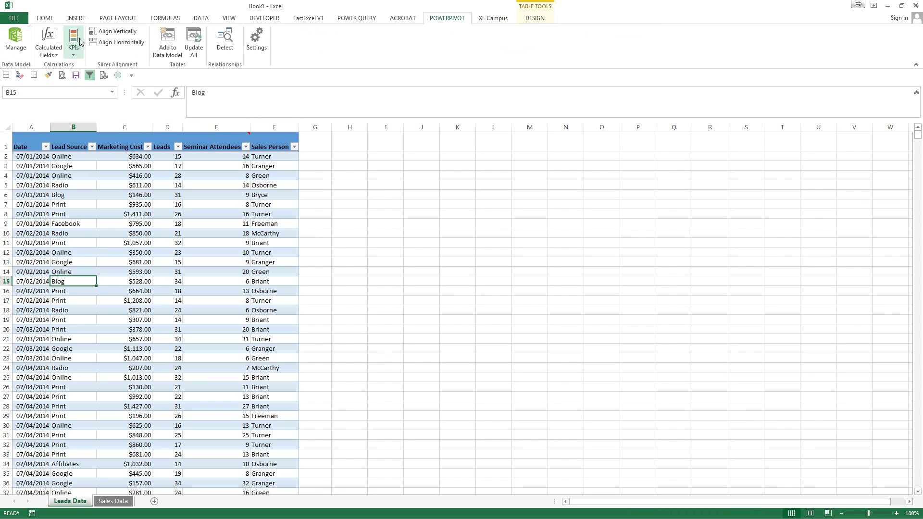
# - Go back to the Sales Data sheet and add the SalesPeople table to the data model
pyautogui.click(114, 502)
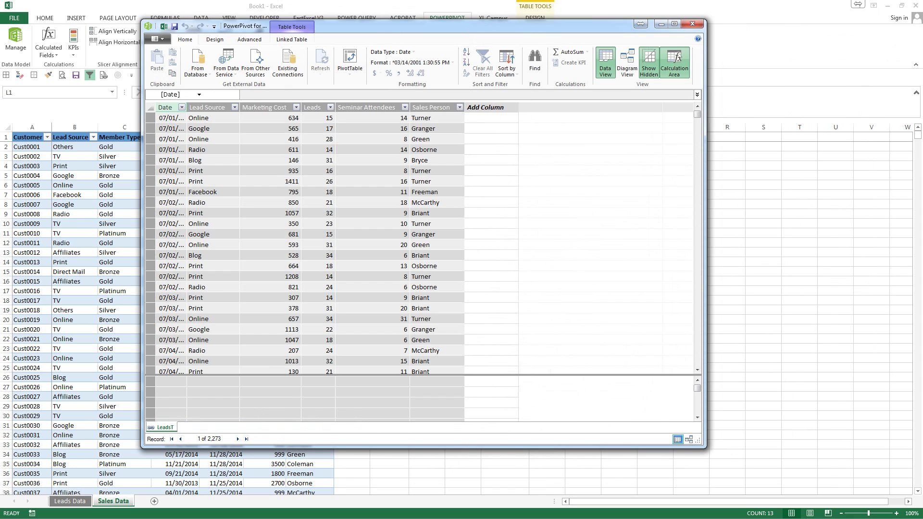
pyautogui.moveTo(423, 25); pyautogui.dragTo(484, 66)
pyautogui.click(225, 67)
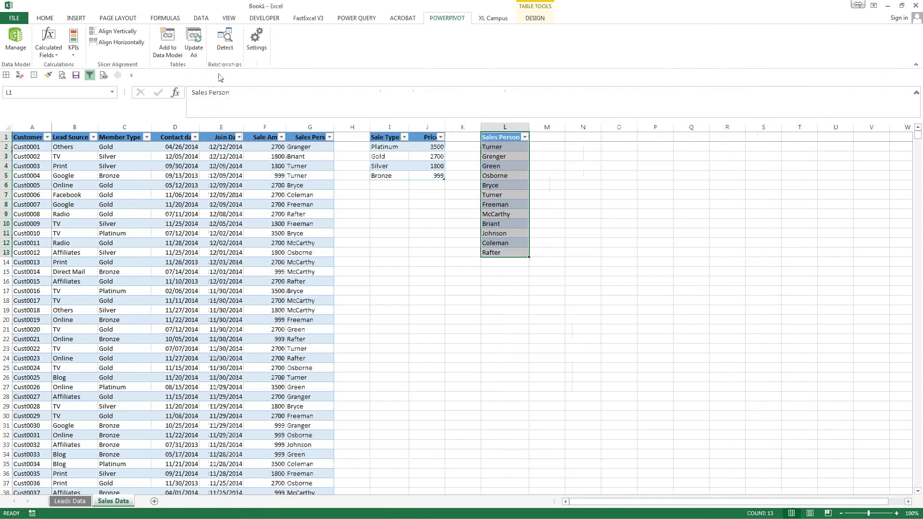
pyautogui.click(504, 168)
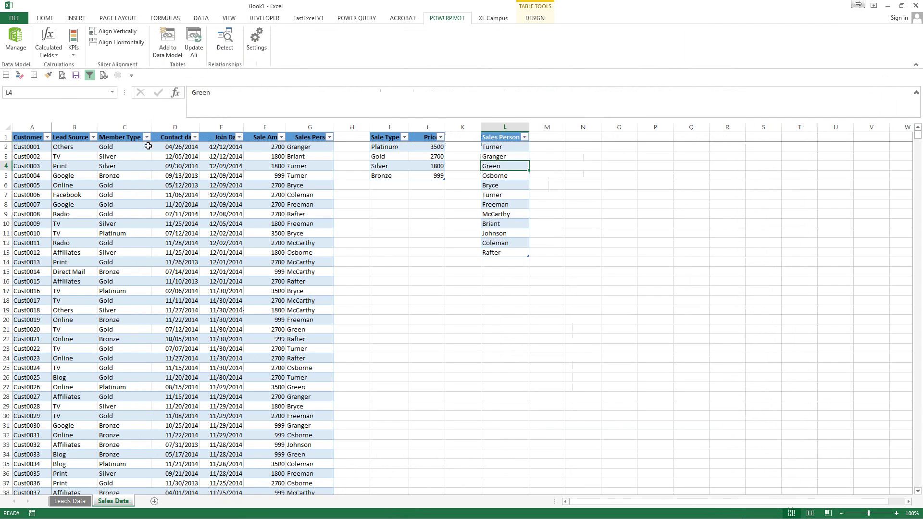
pyautogui.click(168, 42)
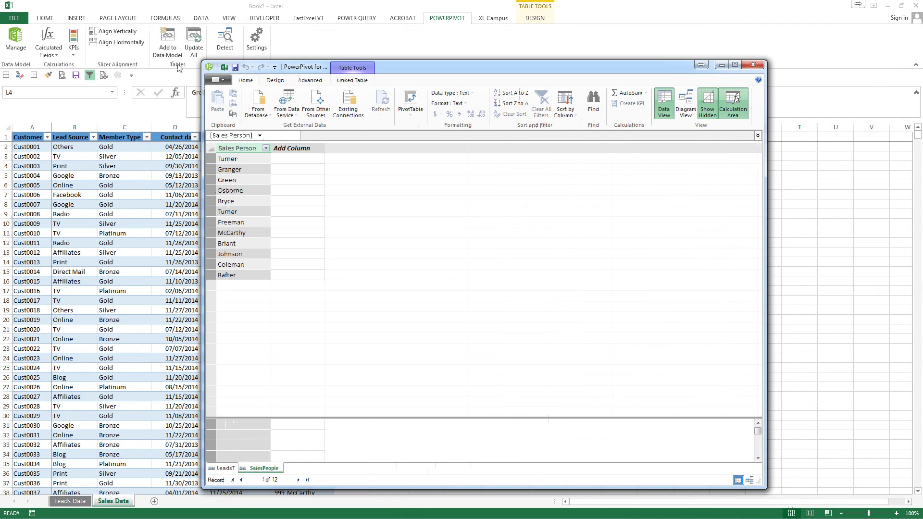
# - Add the SalesType and SalesT tables to the Power Pivot data model too
pyautogui.click(380, 156)
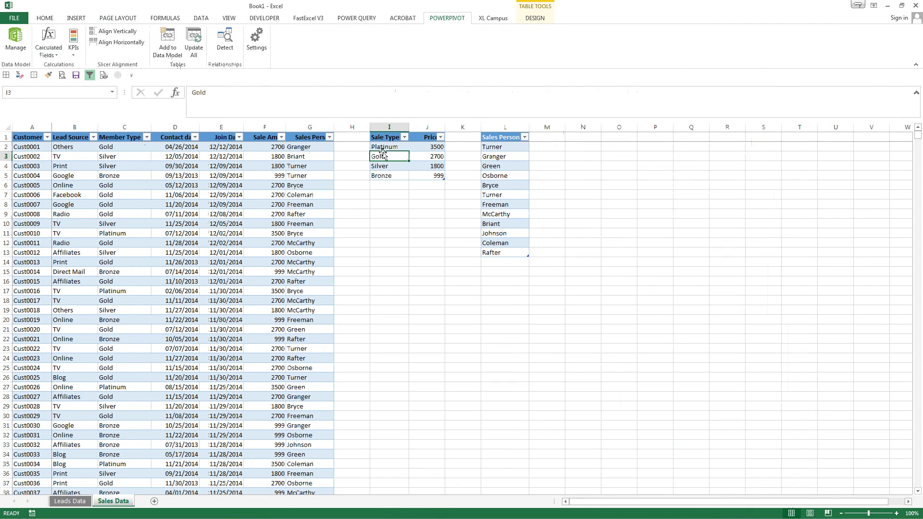
pyautogui.click(163, 39)
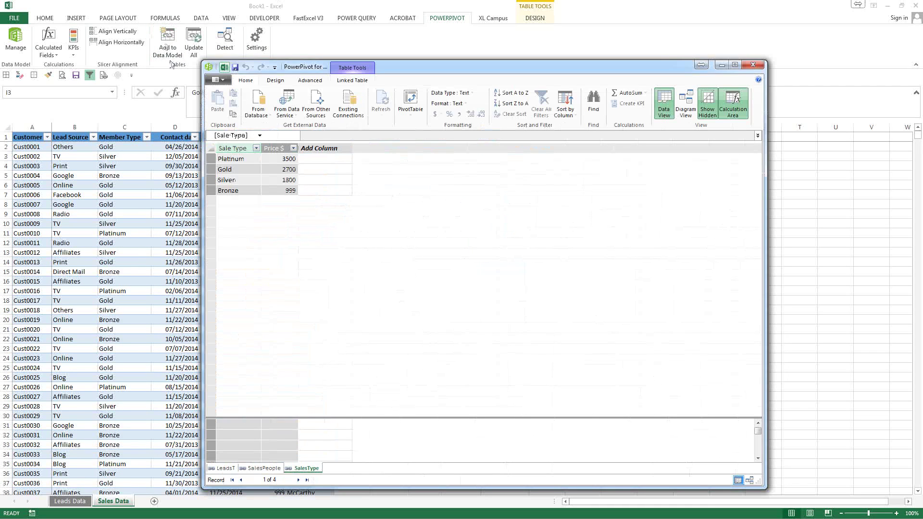
pyautogui.click(139, 167)
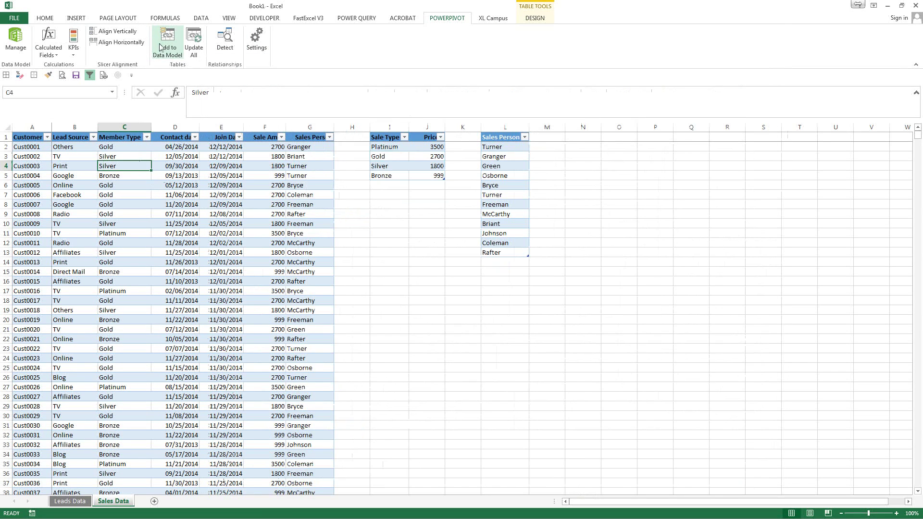
pyautogui.click(166, 56)
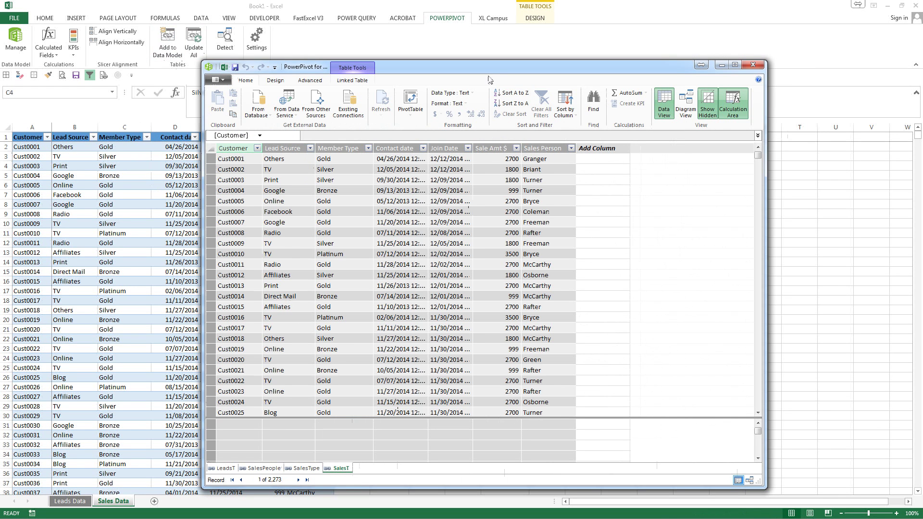
pyautogui.moveTo(487, 75); pyautogui.dragTo(432, 56)
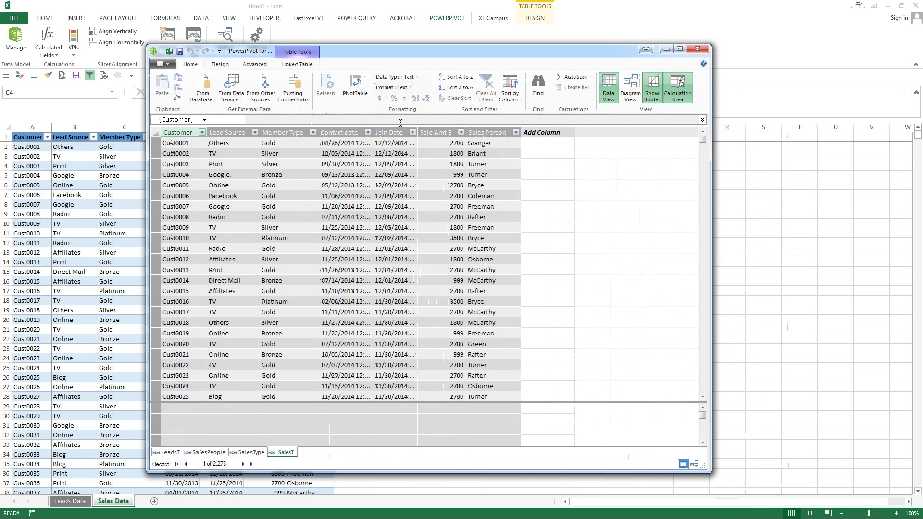